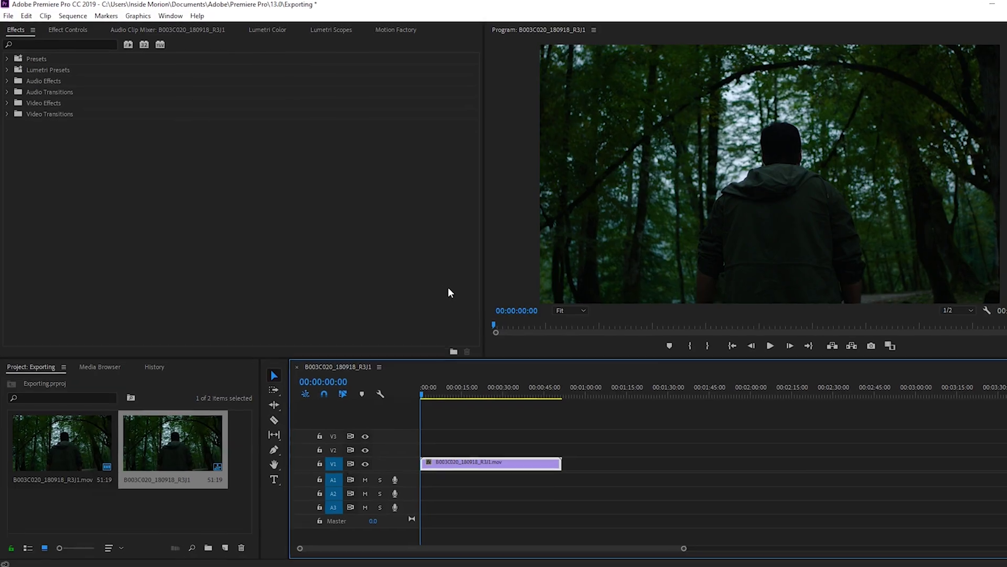
Open Export Settings for the forest sequence from File > Export > Media.
left_click(8, 16)
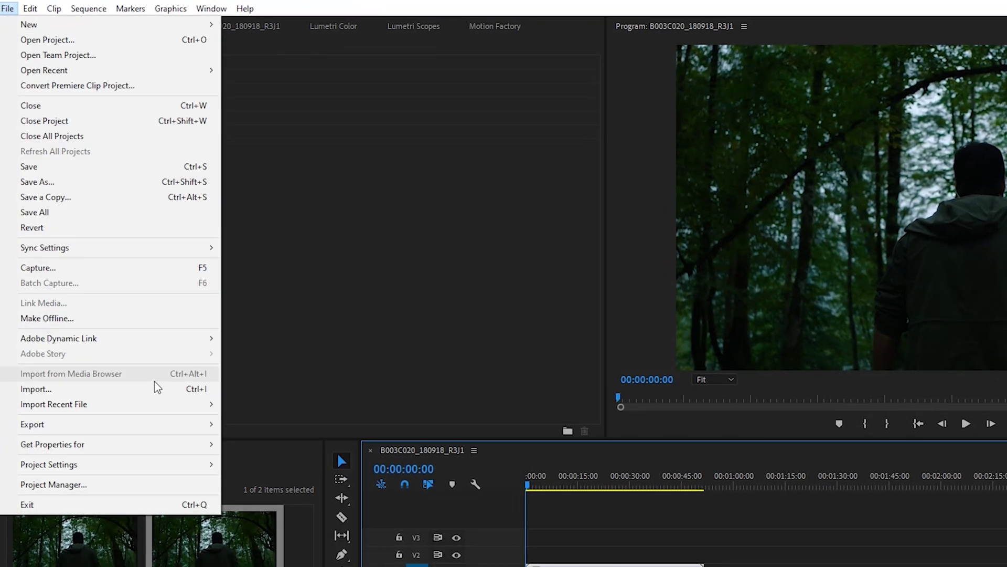
mouse_move(182, 424)
left_click(249, 424)
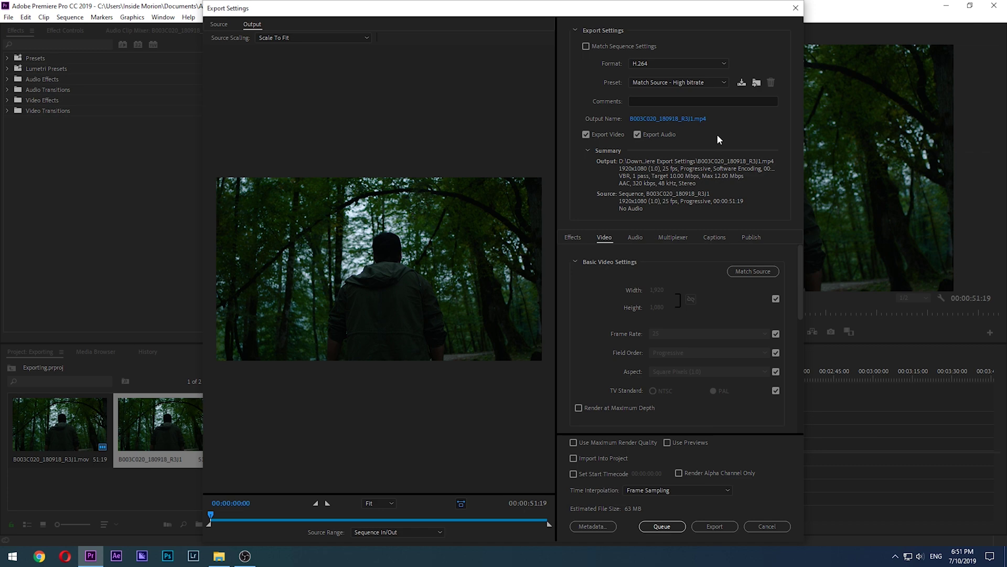
left_click(712, 63)
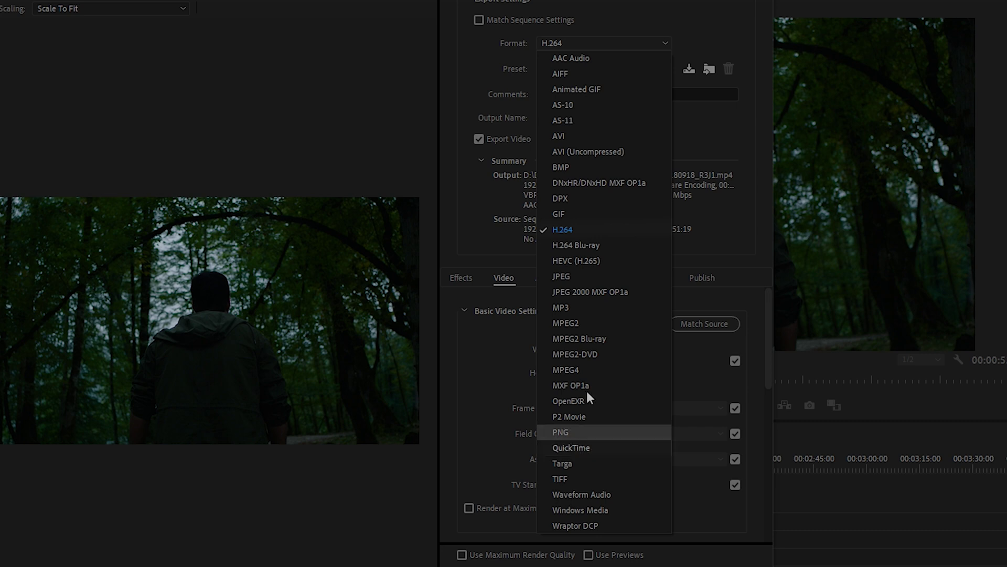
left_click(591, 230)
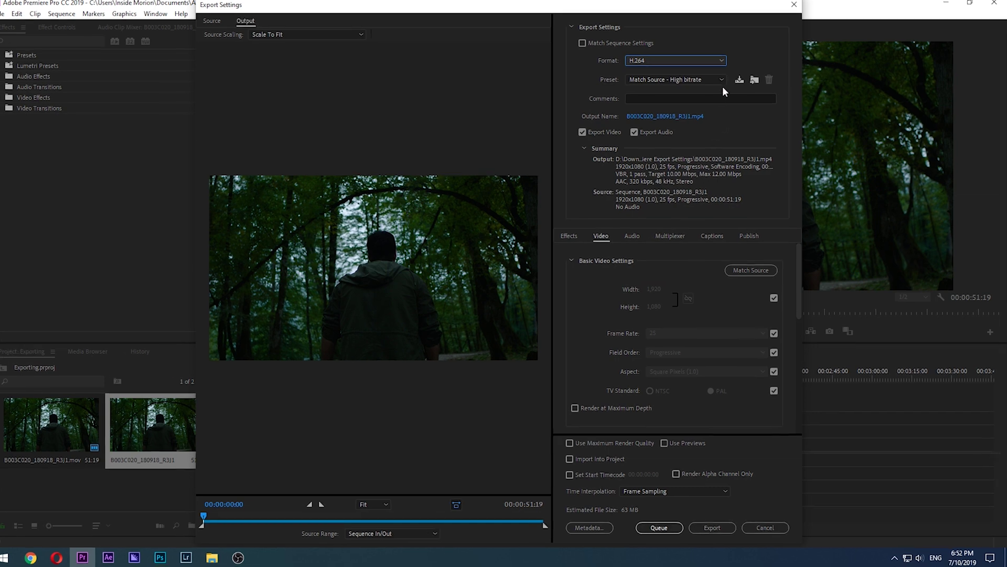
left_click(722, 82)
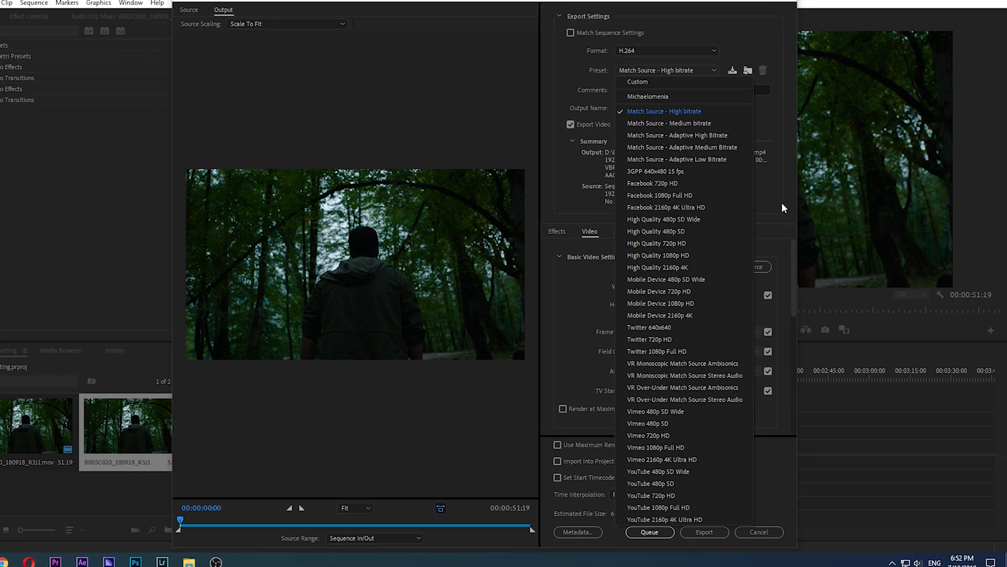
left_click(783, 208)
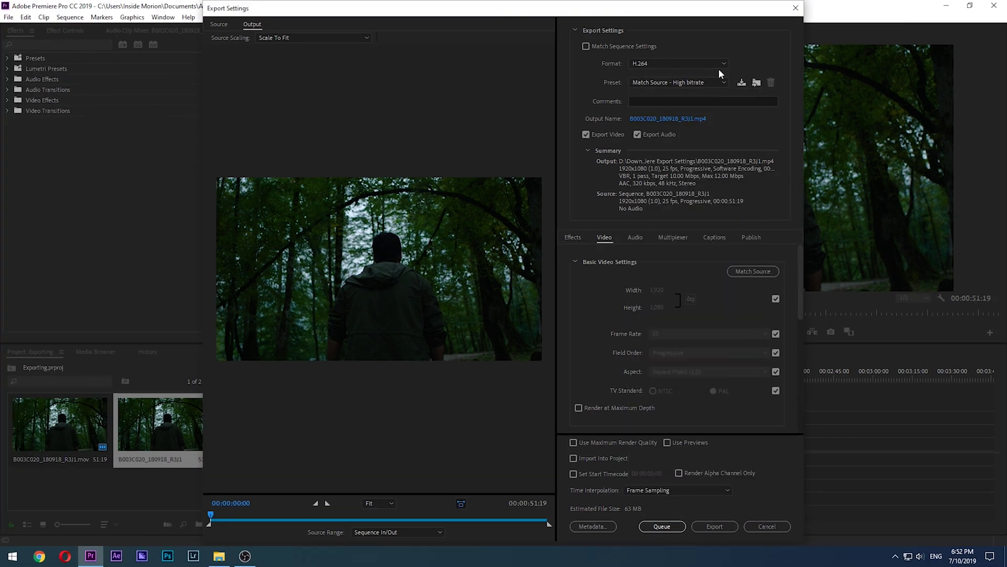
left_click(719, 70)
left_click(694, 361)
left_click(723, 83)
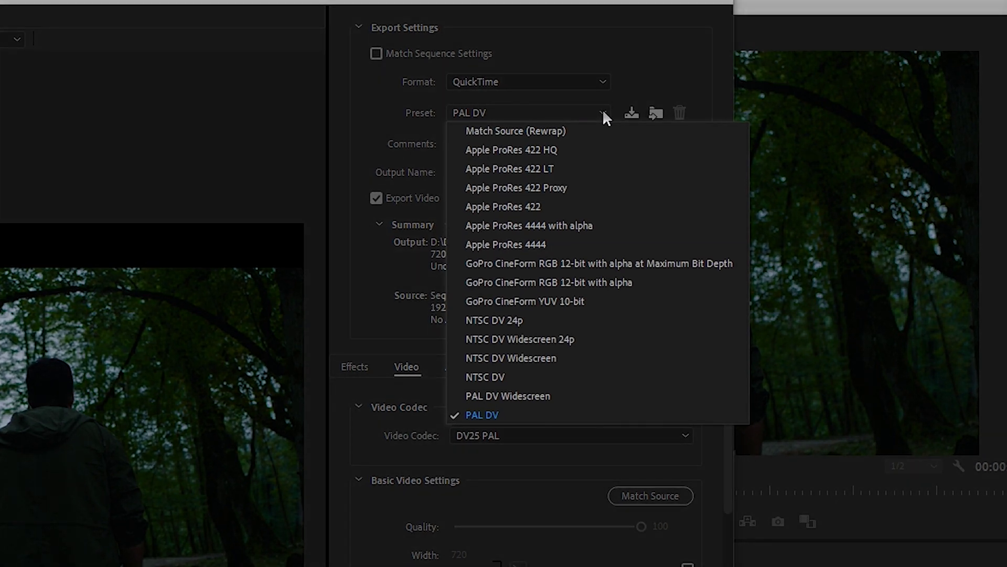
left_click(597, 172)
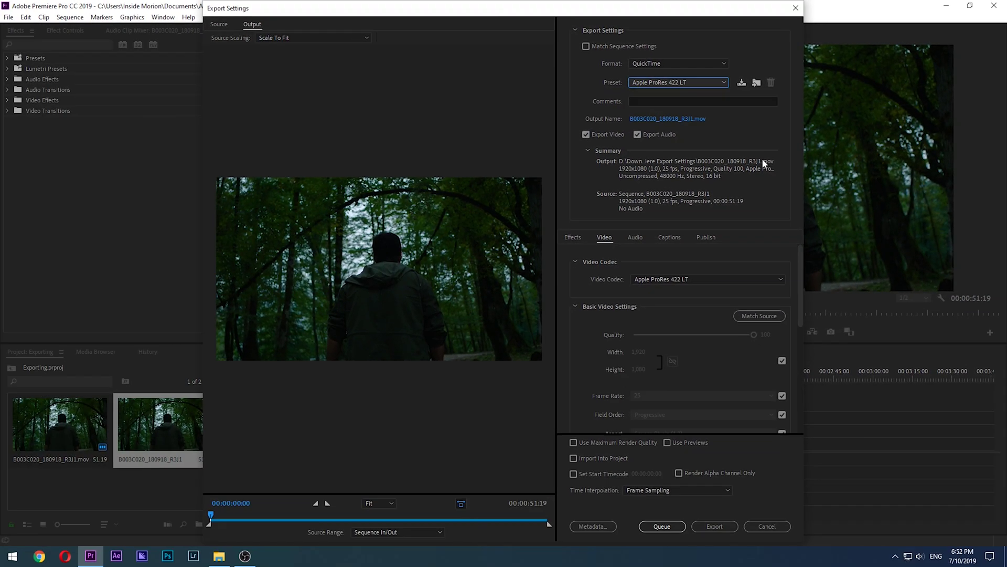
left_click(781, 279)
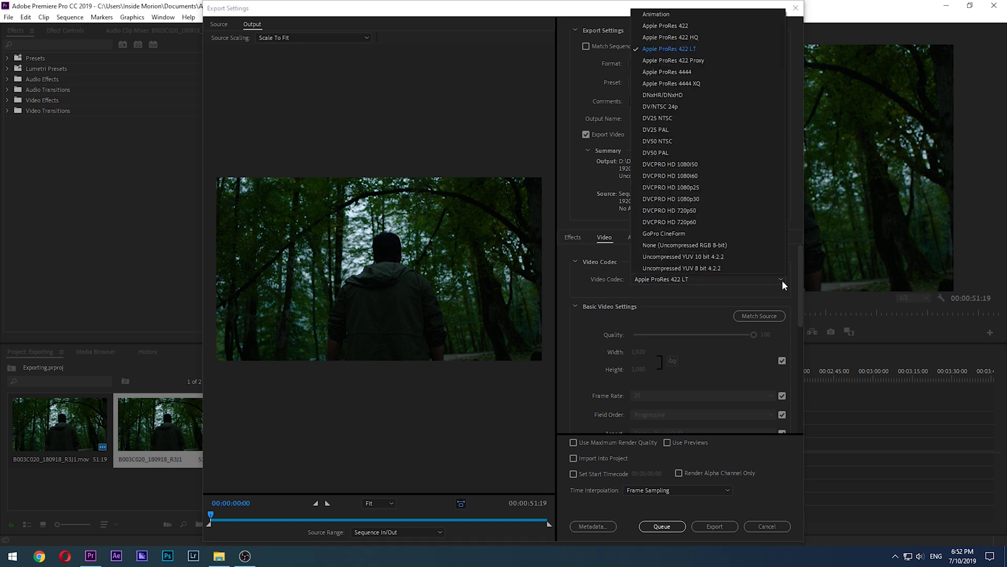
left_click(708, 95)
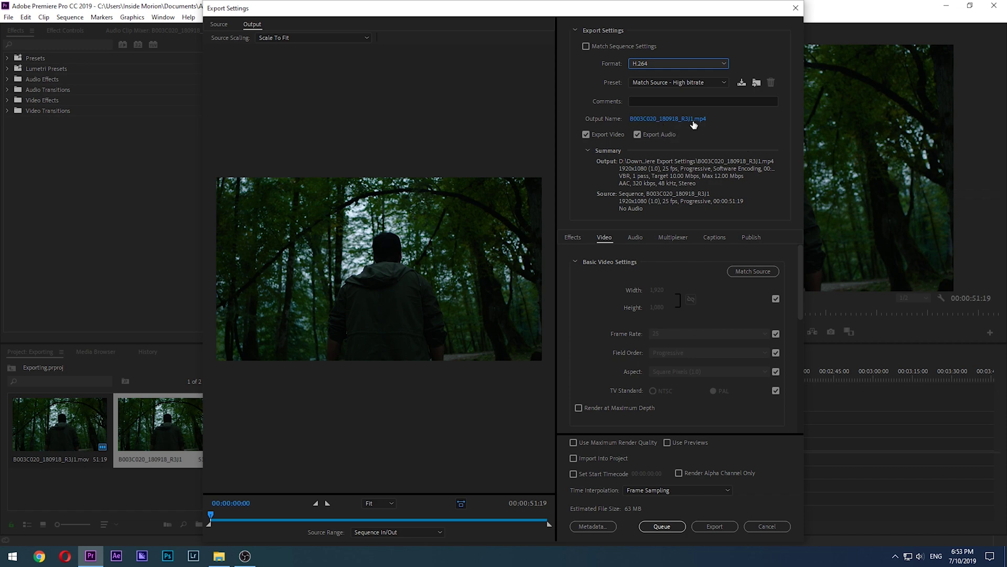
Set the output file to B003C020_180918_R3J1.mp4 in the Premiere Export Settings folder.
left_click(689, 121)
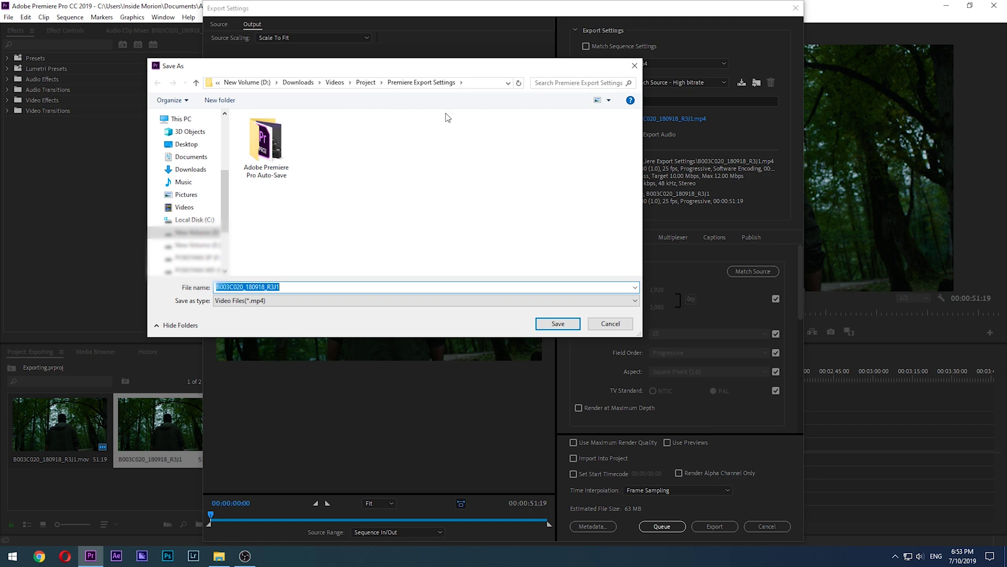
left_click(559, 323)
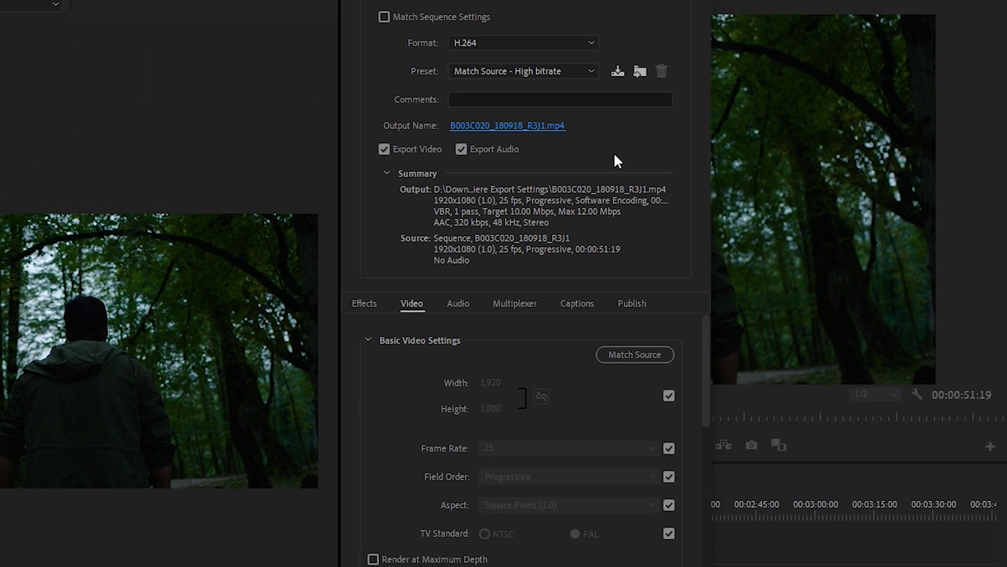
left_click(592, 38)
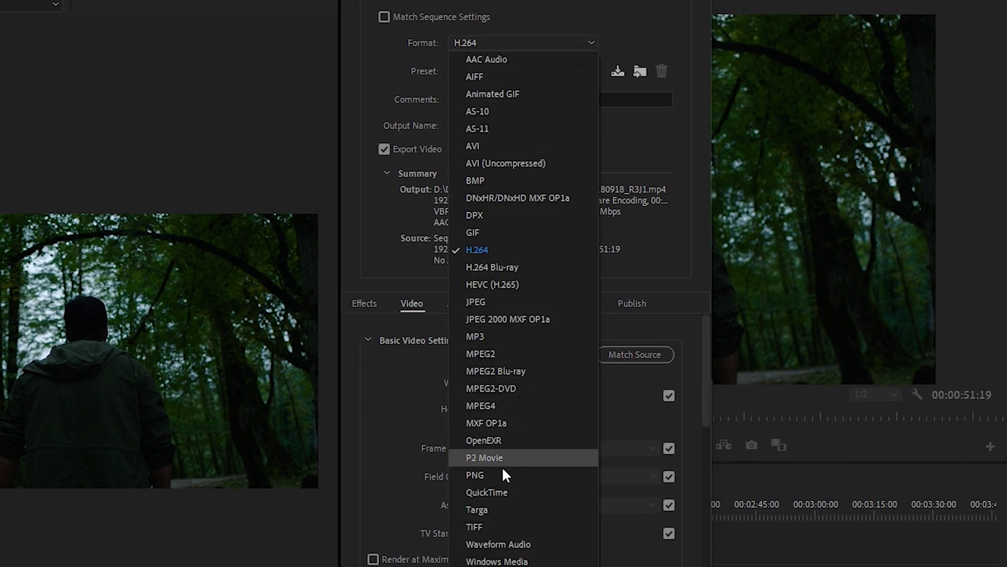
left_click(503, 492)
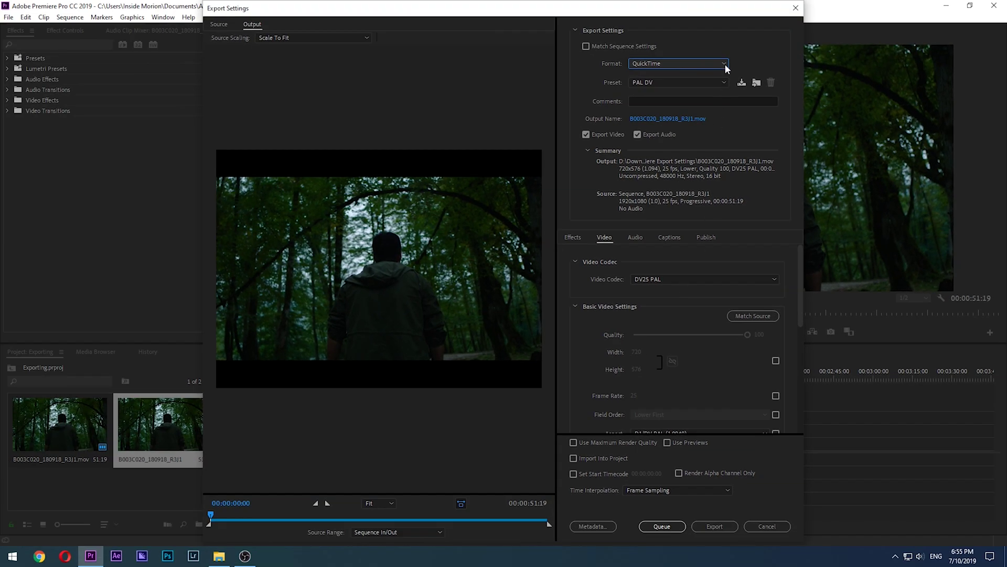
left_click(726, 64)
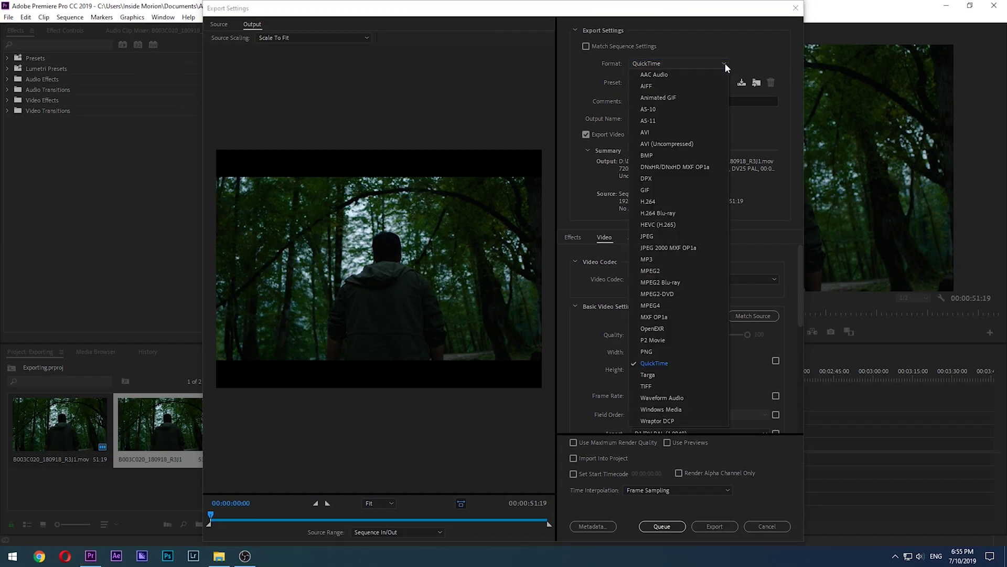
left_click(665, 202)
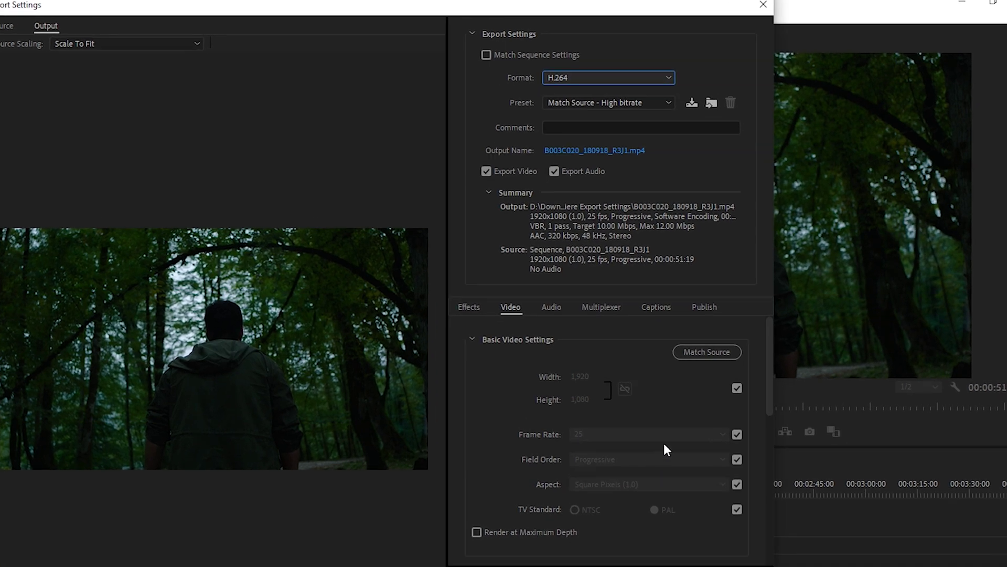
Stop matching source width/height and save the settings as a custom preset named 'Web'.
left_click(737, 390)
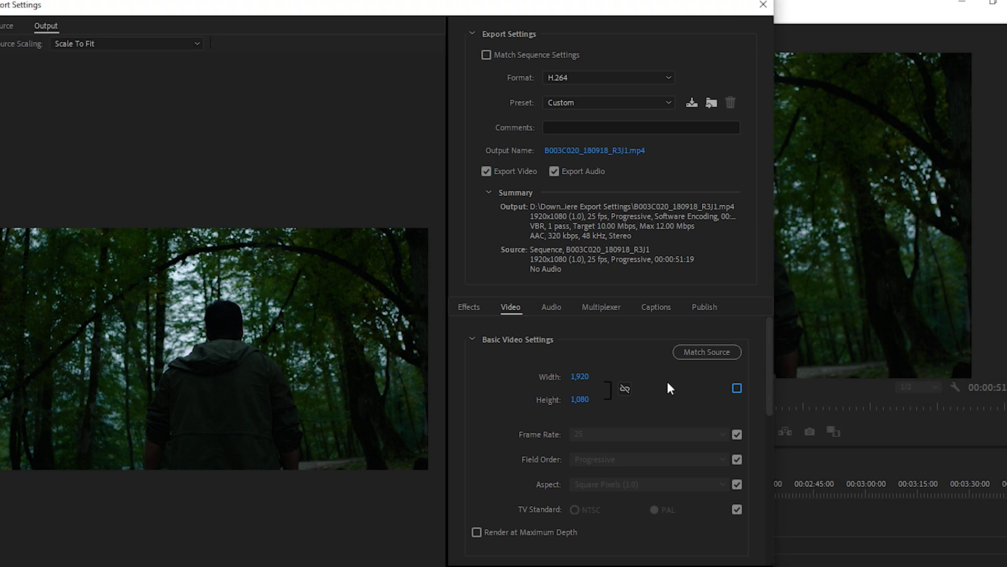
left_click(693, 104)
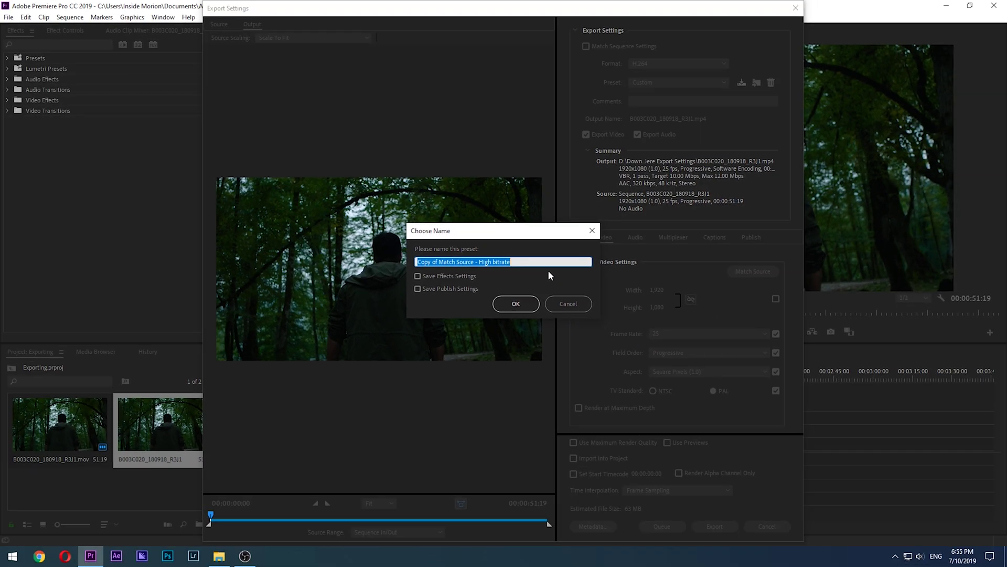
type("Web")
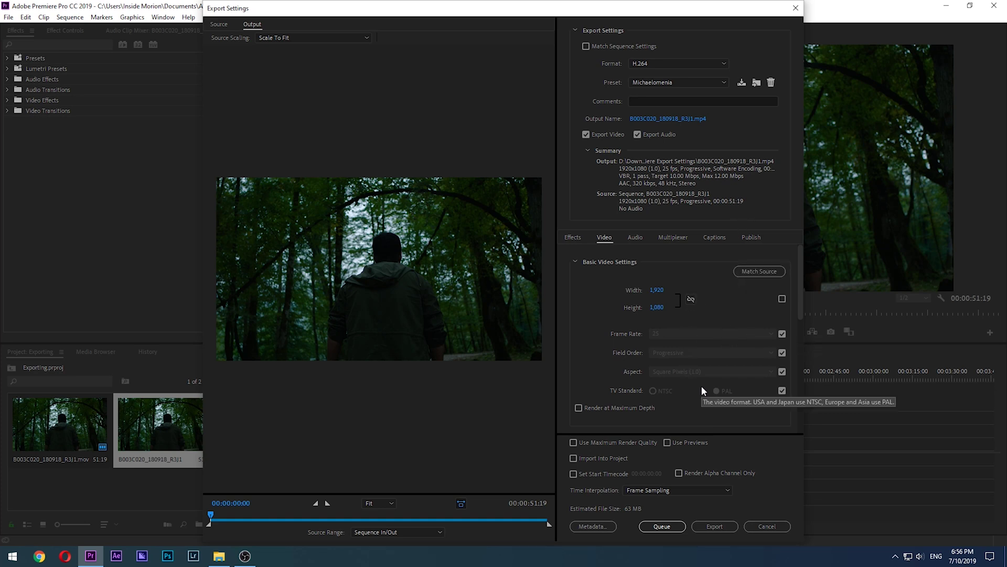
Stop matching source frame rate, field order, pixel aspect and TV standard, and set 30 fps.
left_click(782, 334)
left_click(776, 353)
left_click(775, 371)
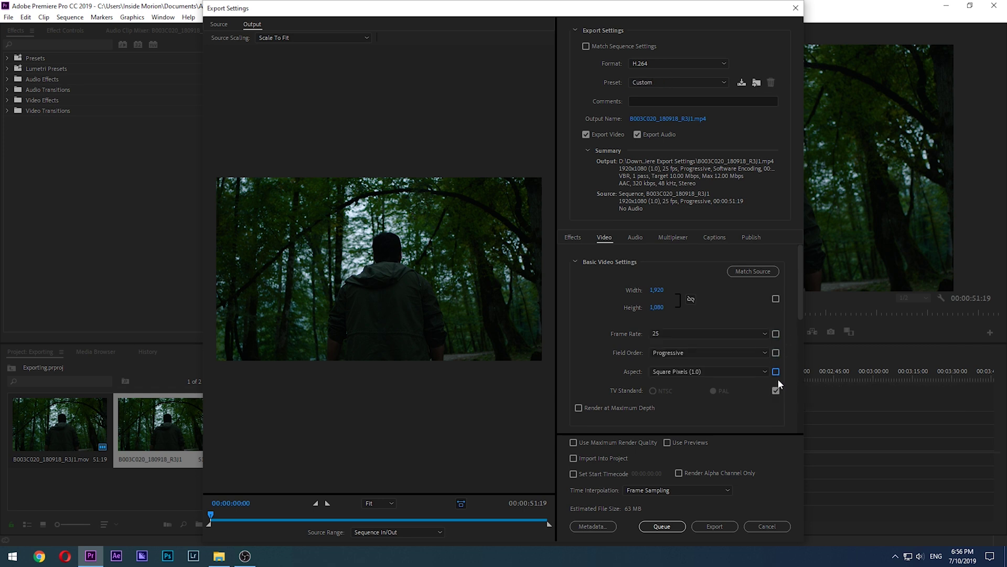
left_click(777, 389)
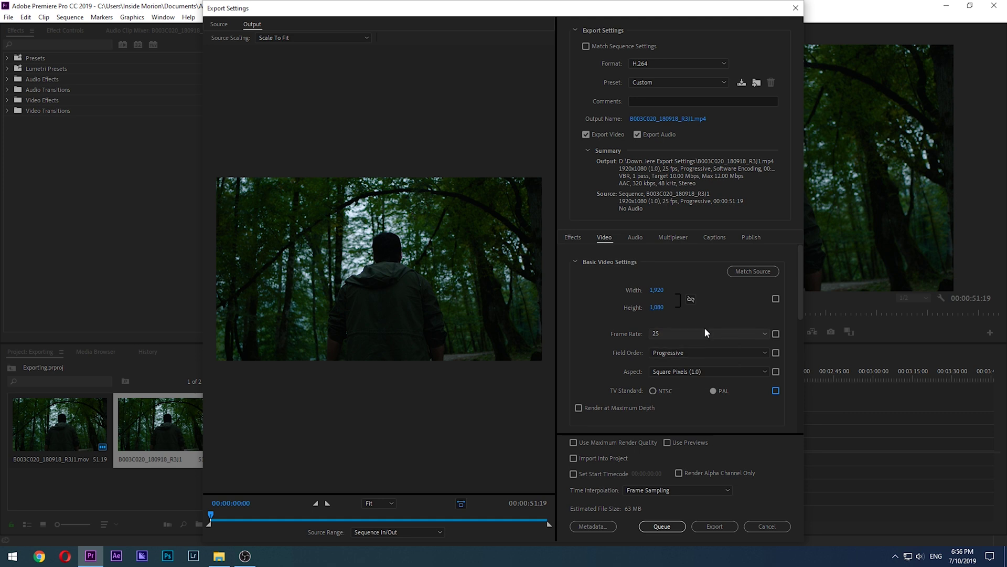
left_click(691, 300)
left_click(689, 301)
left_click(691, 299)
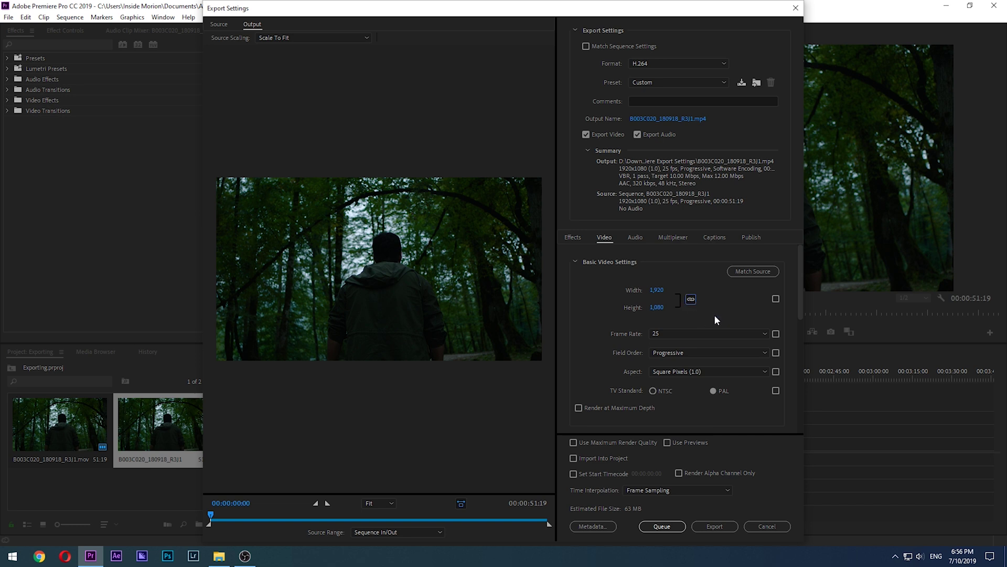
left_click(691, 300)
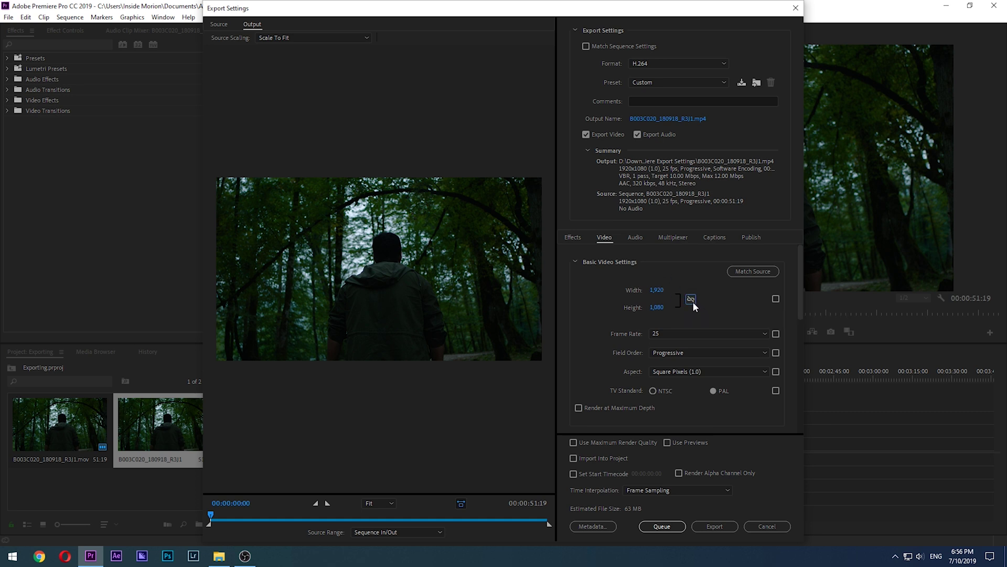
left_click(703, 334)
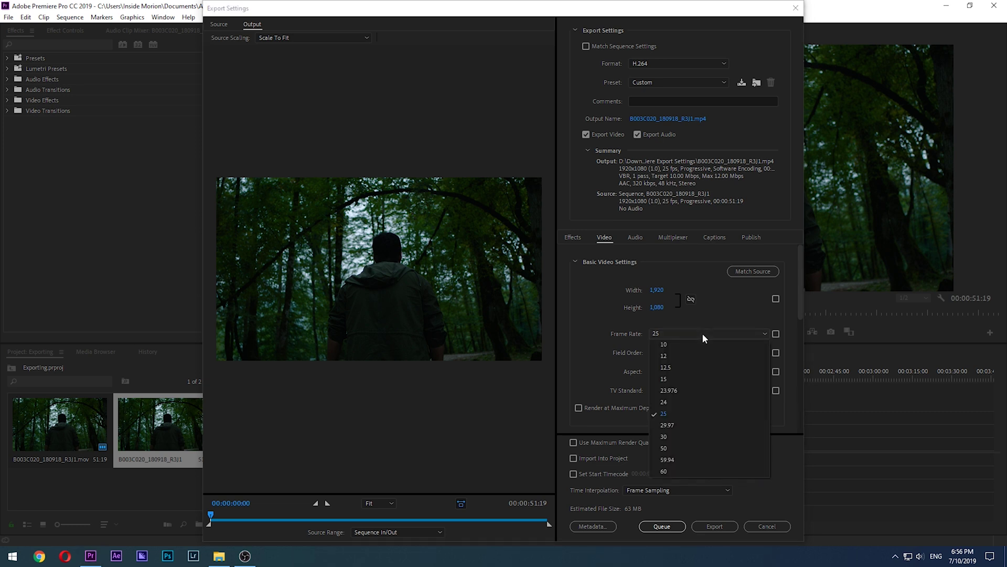
left_click(682, 436)
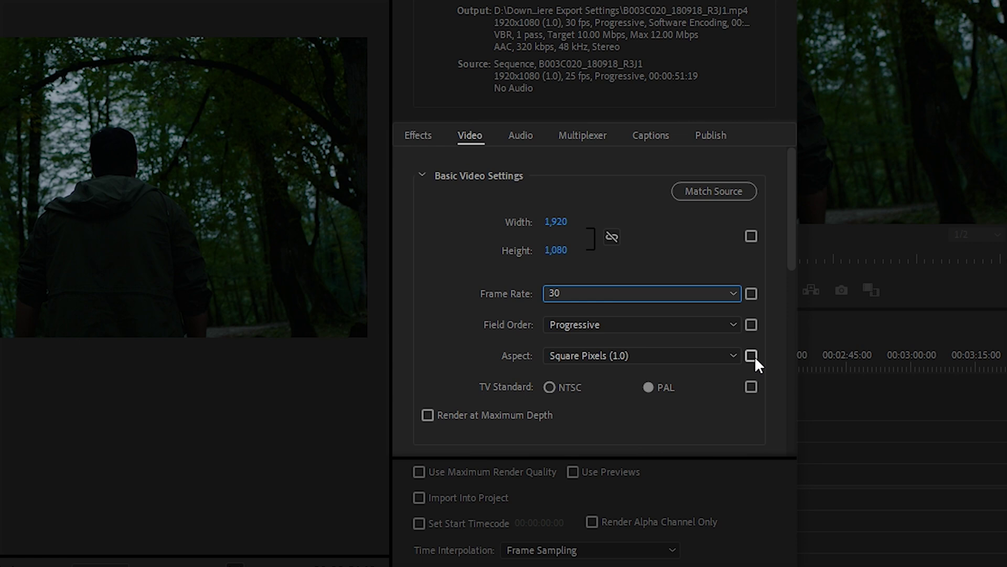
Match pixel aspect and field order to the source again and enable Render at Maximum Depth.
left_click(752, 357)
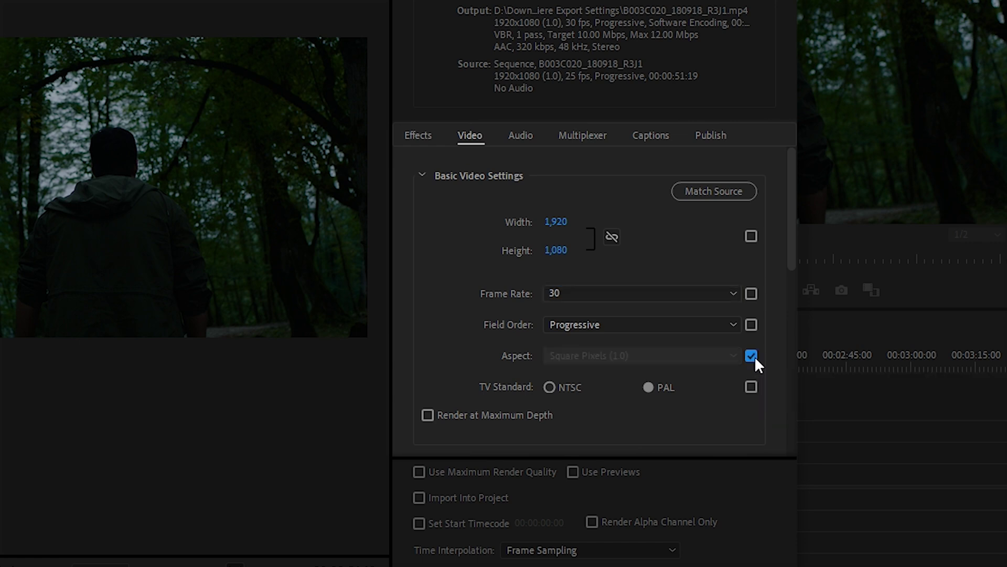
left_click(752, 326)
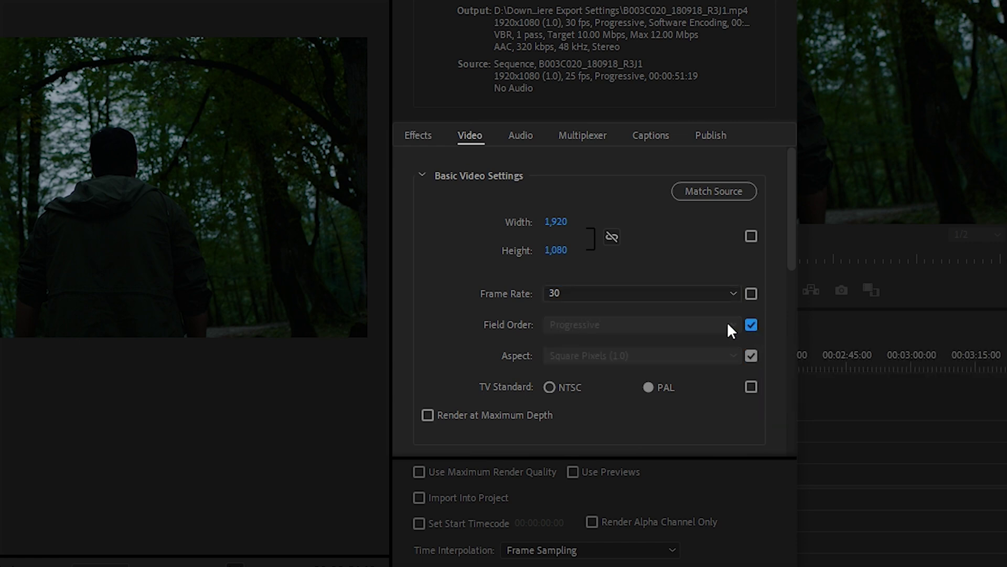
left_click(457, 418)
left_click(635, 446)
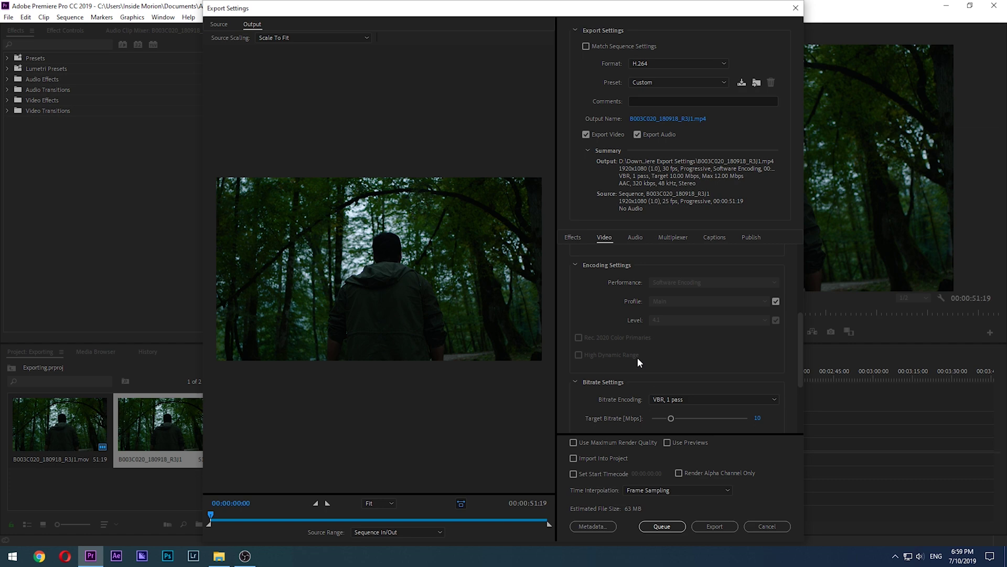
Scroll down to Bitrate Settings and open the Bitrate Encoding dropdown.
scroll(630, 370, "down", 3)
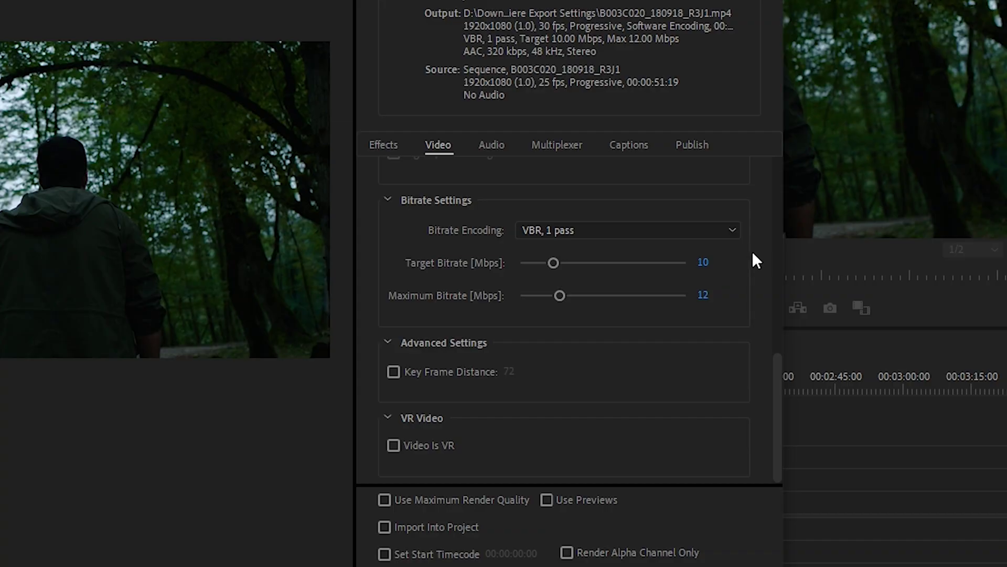
left_click(732, 230)
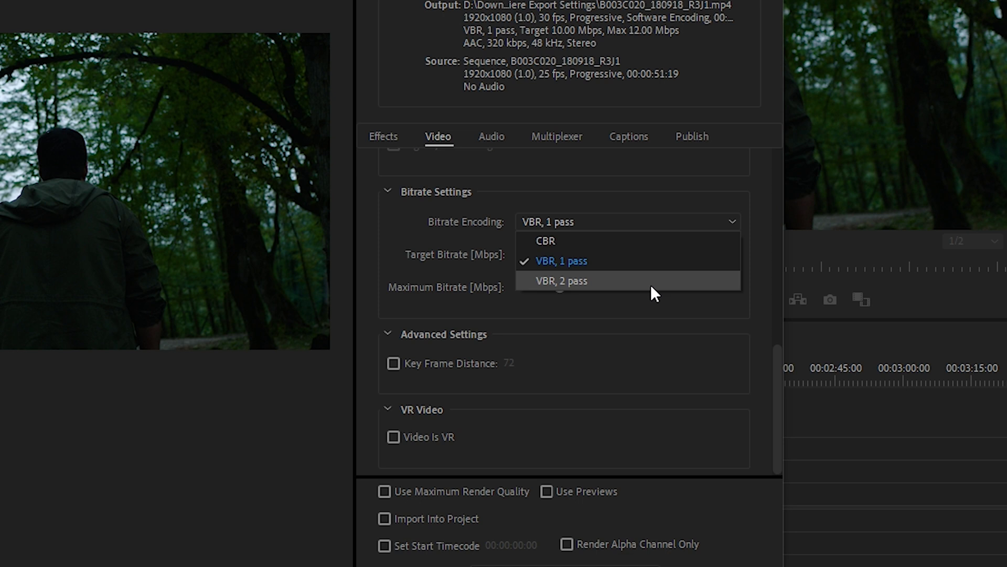
Switch bitrate encoding to VBR, 2 pass and raise the target bitrate toward 46.4 Mbps.
left_click(652, 287)
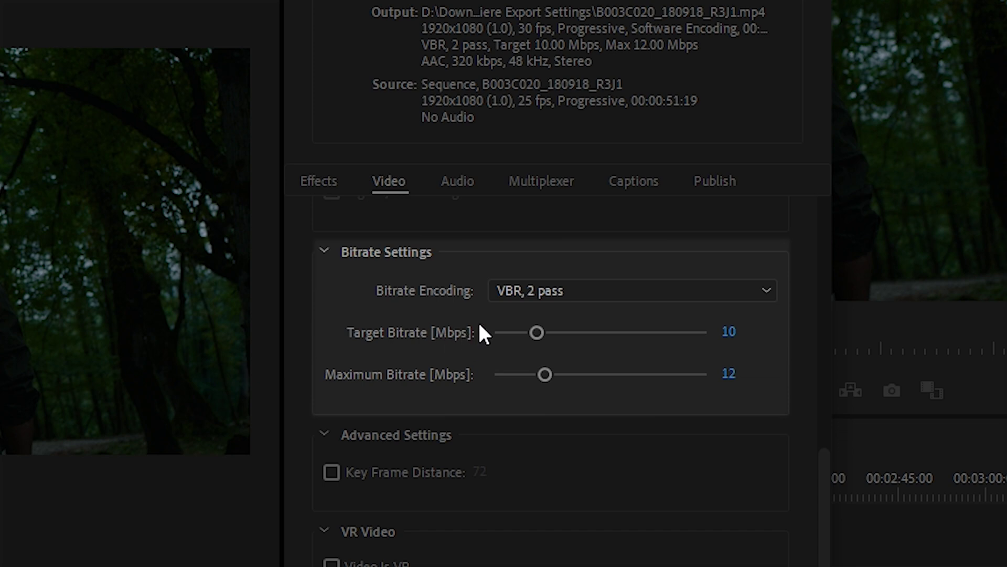
mouse_move(473, 376)
left_click_drag(536, 338, 694, 343)
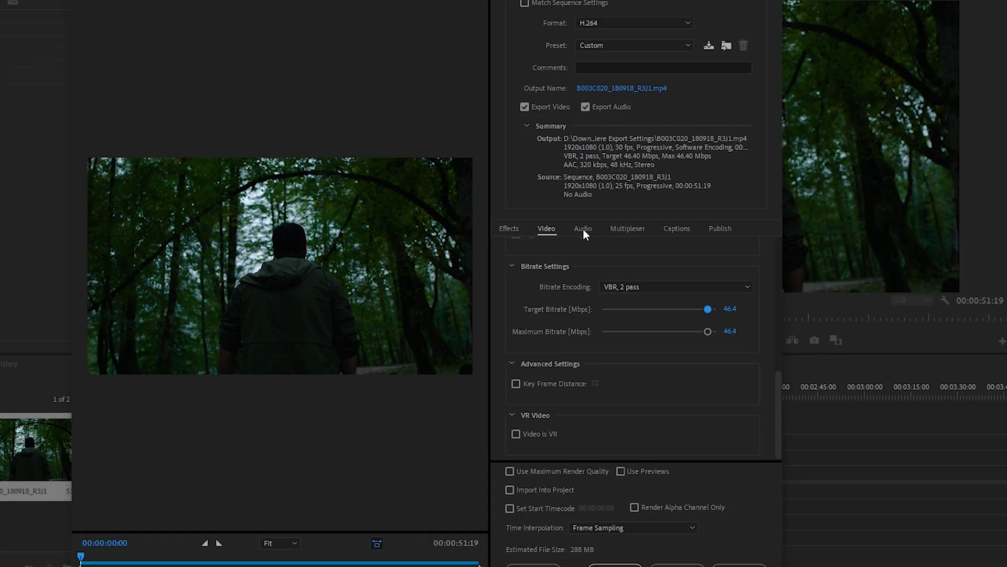
Switch to the Audio settings showing AAC, 48000 Hz stereo, High quality.
left_click(583, 229)
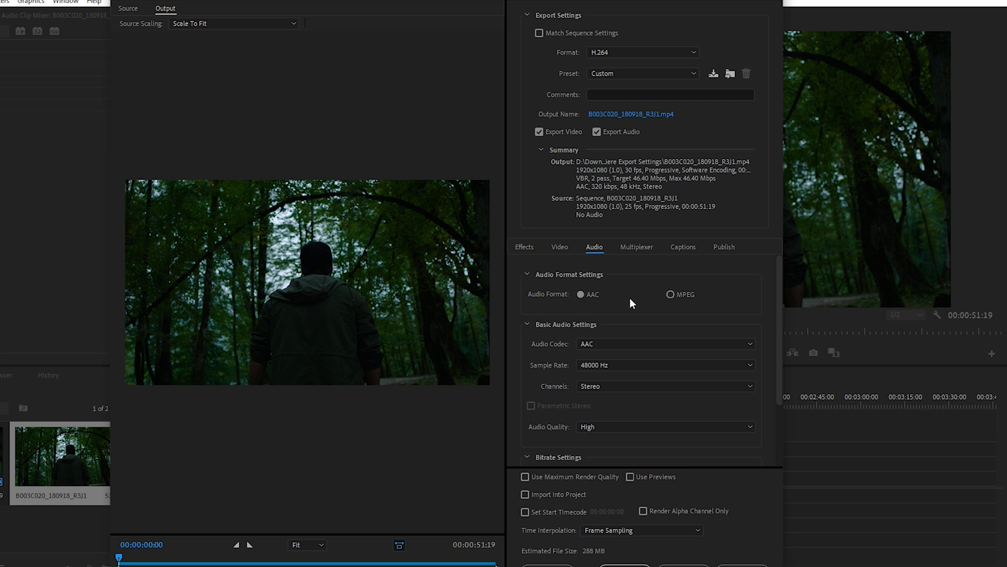
scroll(760, 326, "down", 5)
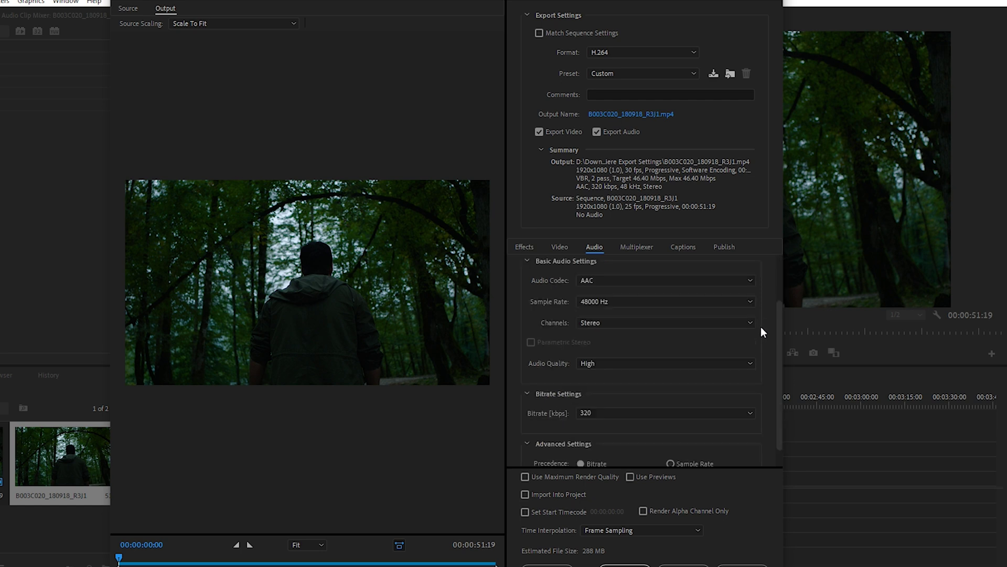
scroll(761, 327, "up", 4)
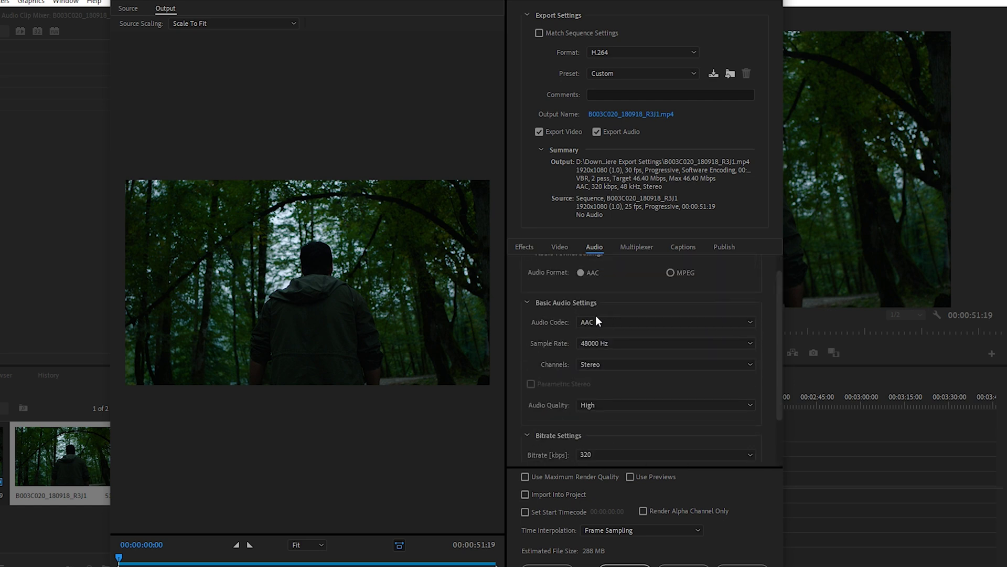
left_click(609, 329)
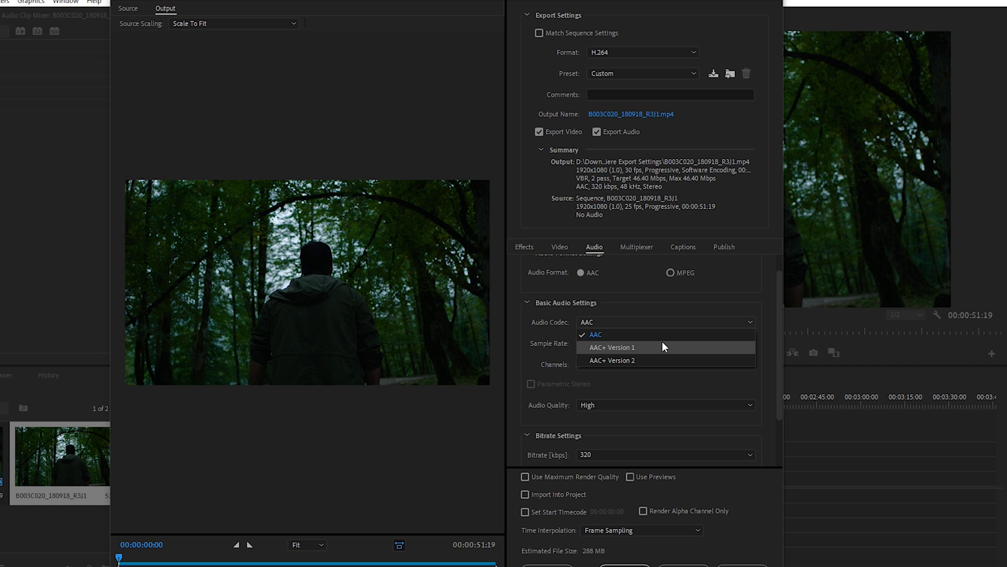
left_click(665, 336)
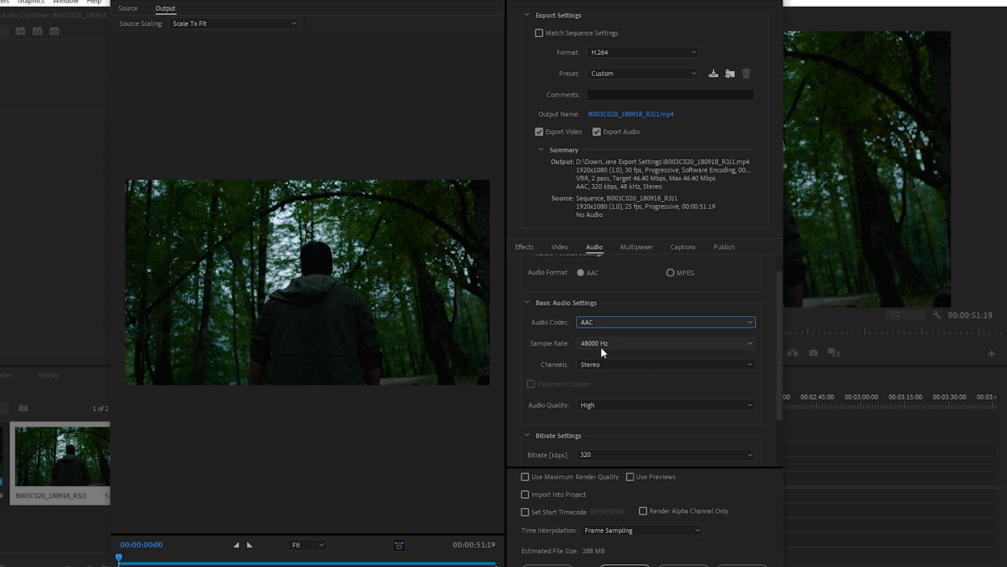
left_click(639, 347)
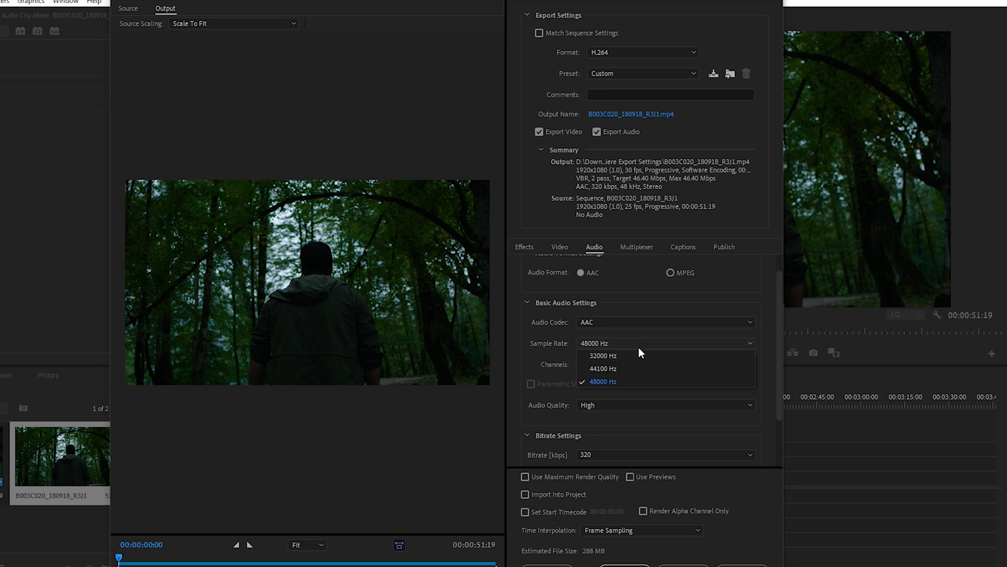
left_click(621, 383)
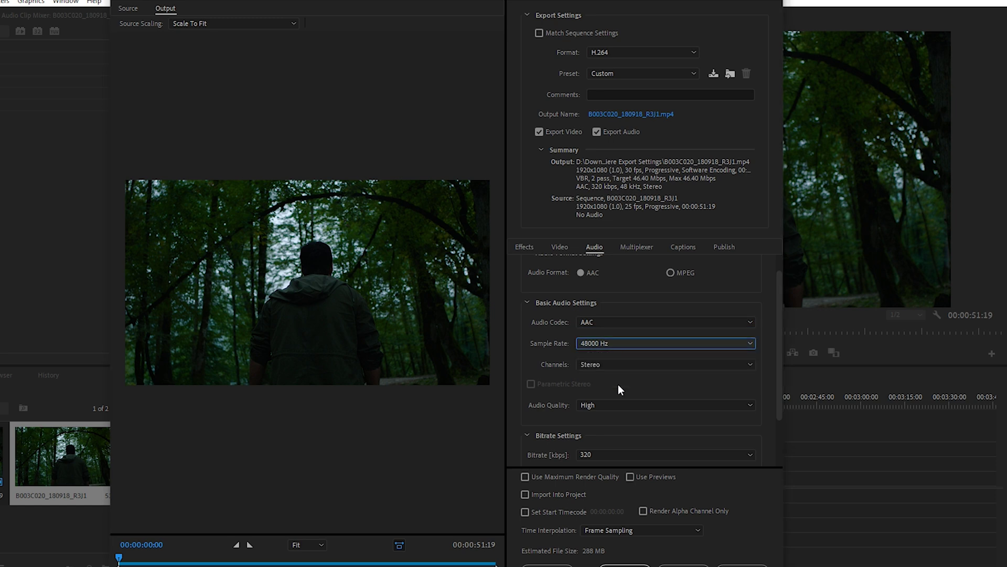
left_click(680, 367)
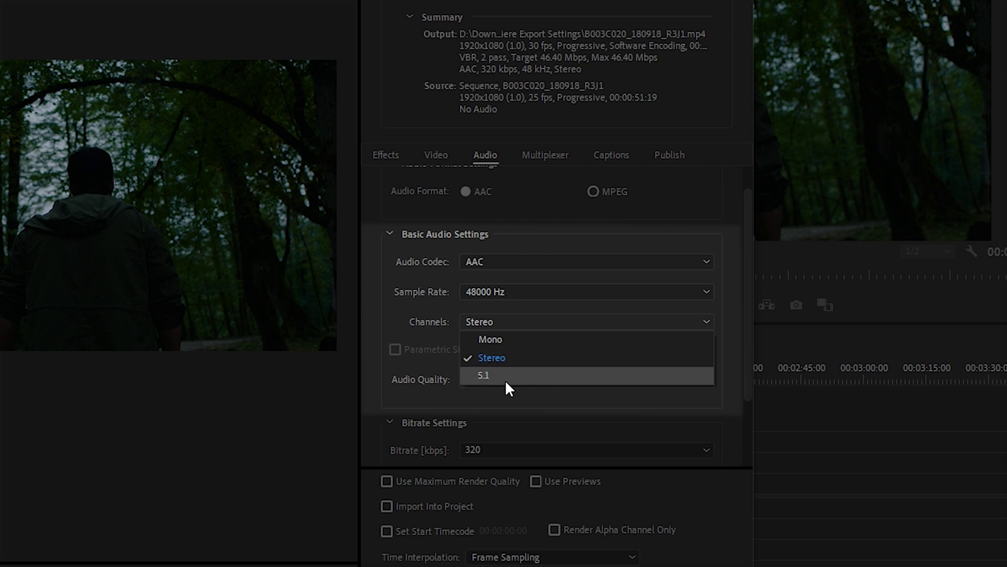
left_click(729, 376)
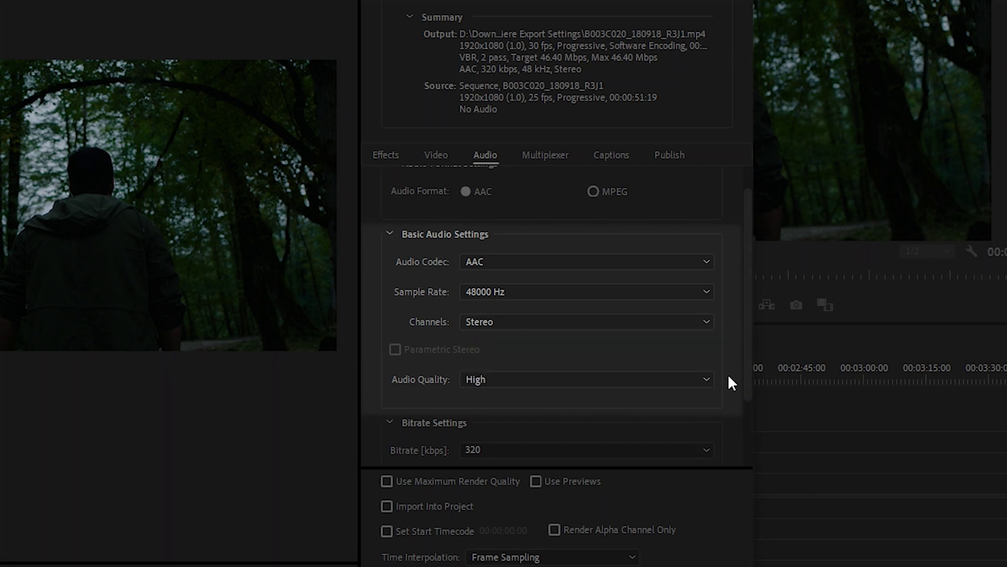
left_click_drag(748, 356, 723, 441)
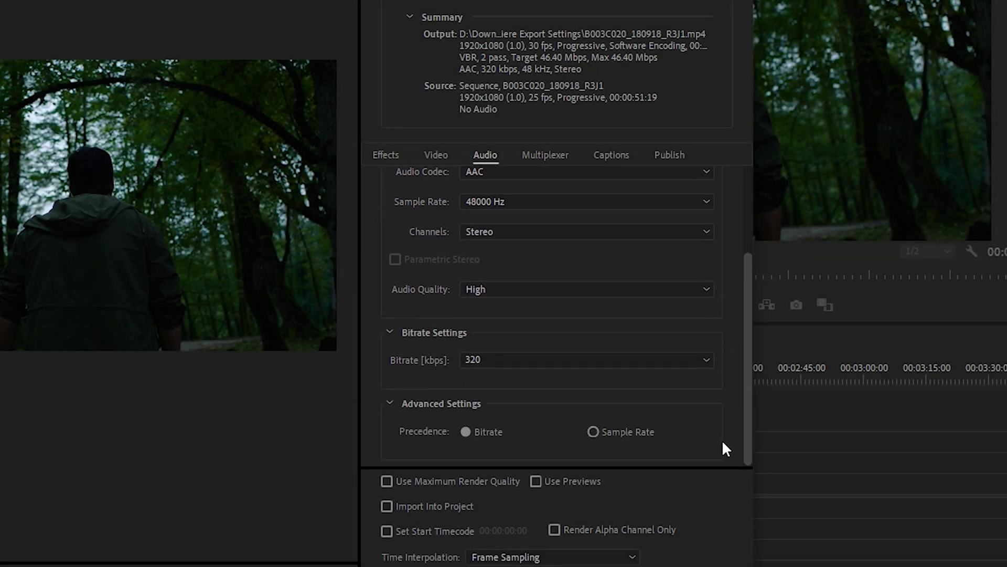
left_click(613, 359)
left_click(537, 356)
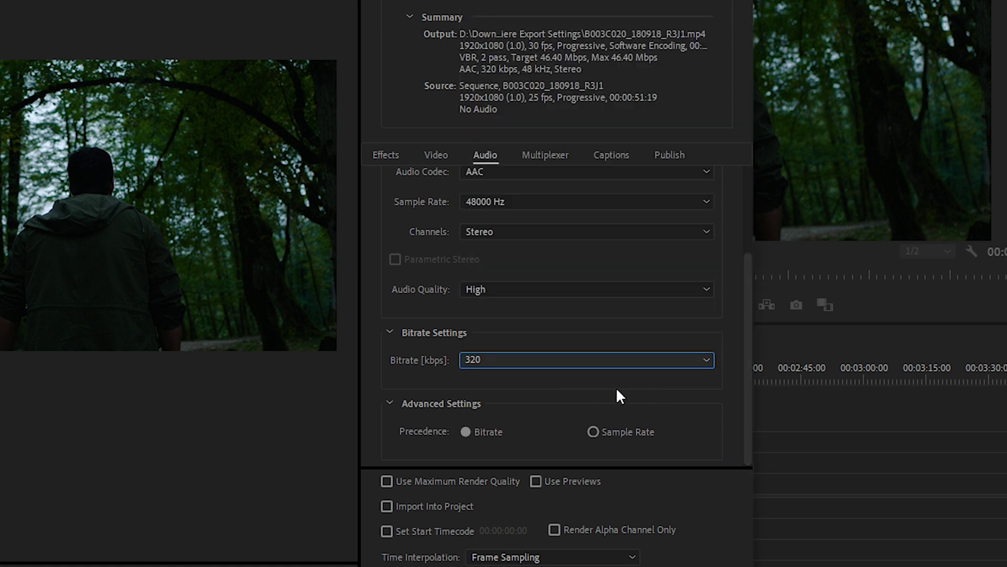
left_click(720, 432)
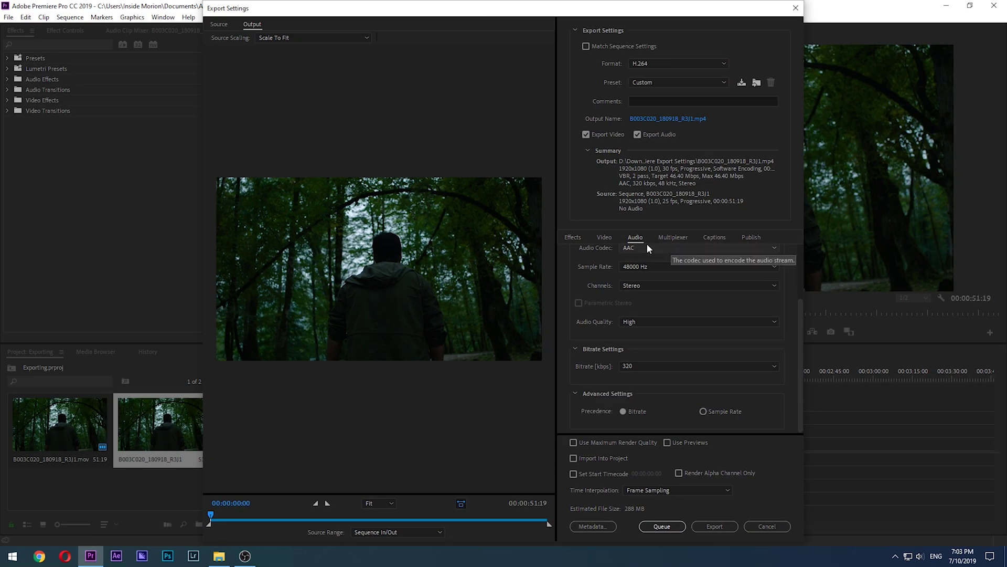
Show the Publish settings and scroll through the Creative Cloud, Adobe Stock, Behance and YouTube sections.
left_click(755, 241)
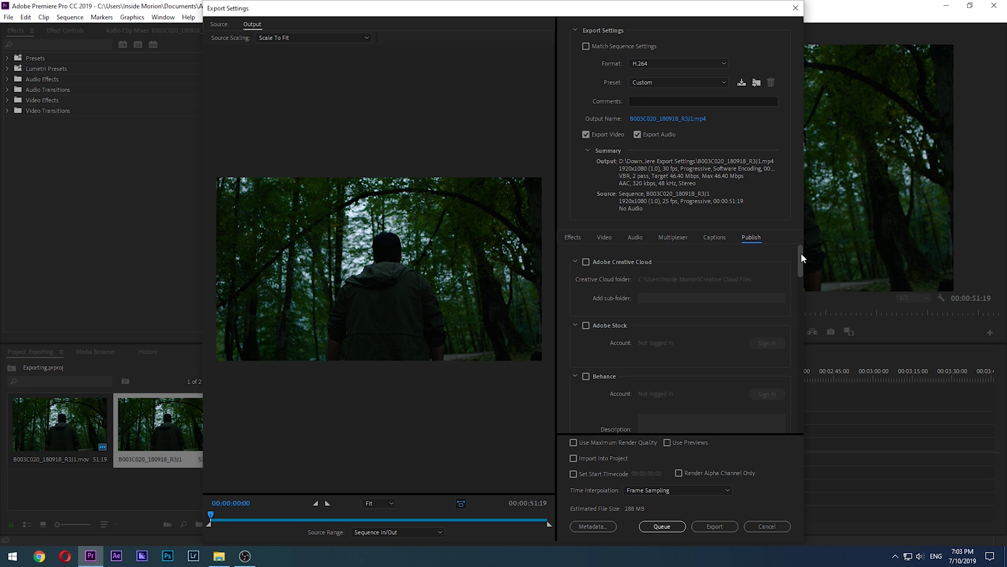
left_click_drag(802, 257, 780, 405)
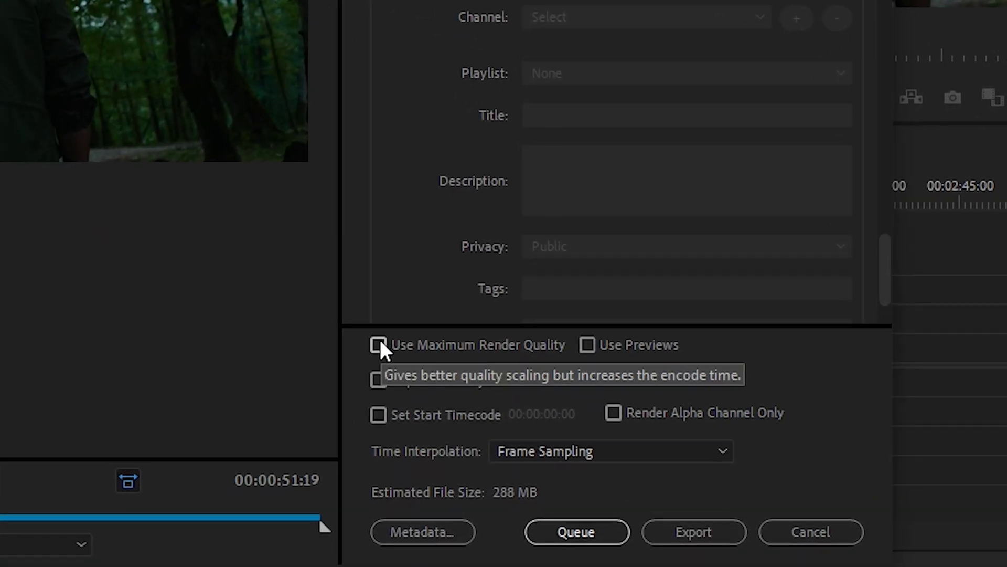
Tick Use Maximum Render Quality at the bottom of the Export Settings dialog.
left_click(574, 442)
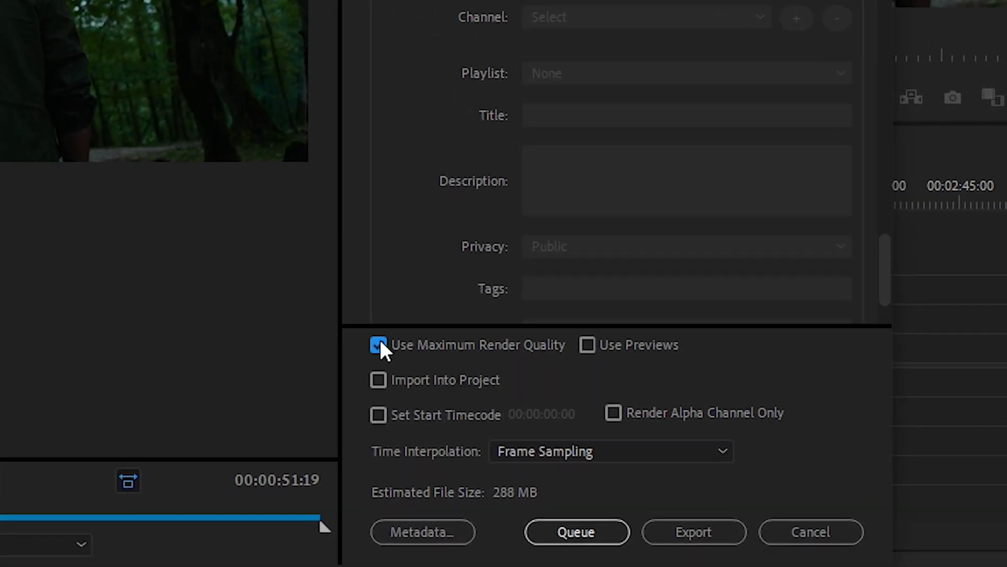